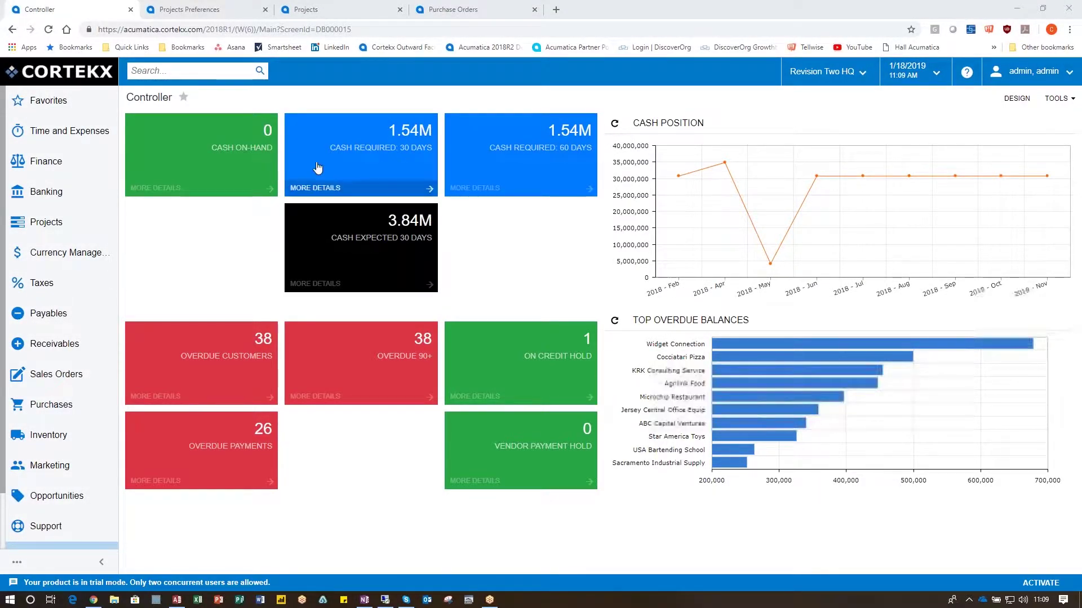
Step: Look over the projects preferences and open the cost budget of project CTXPB02
click(191, 10)
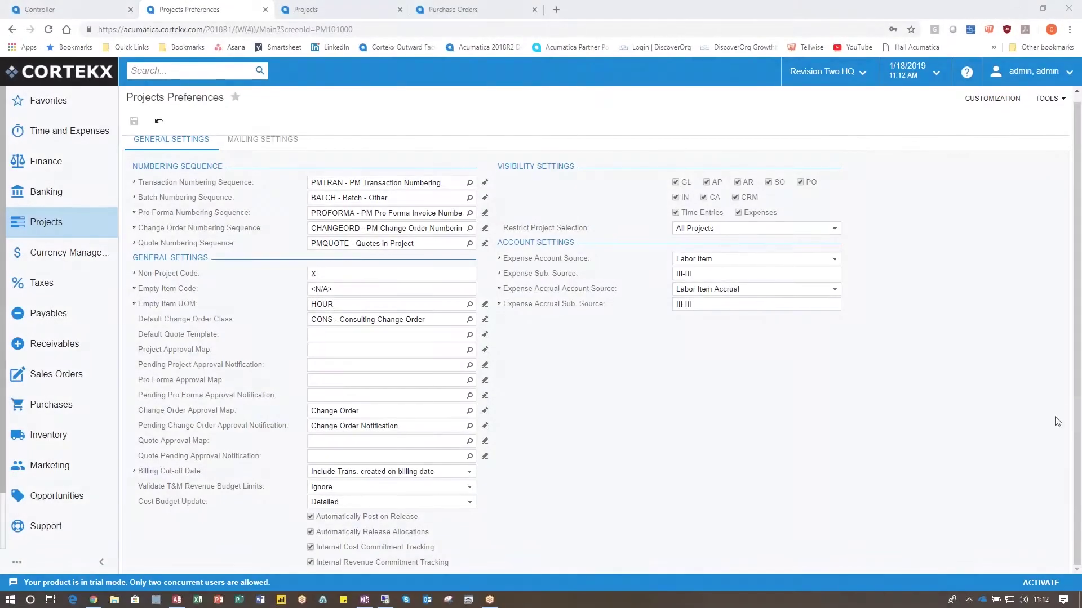
click(318, 11)
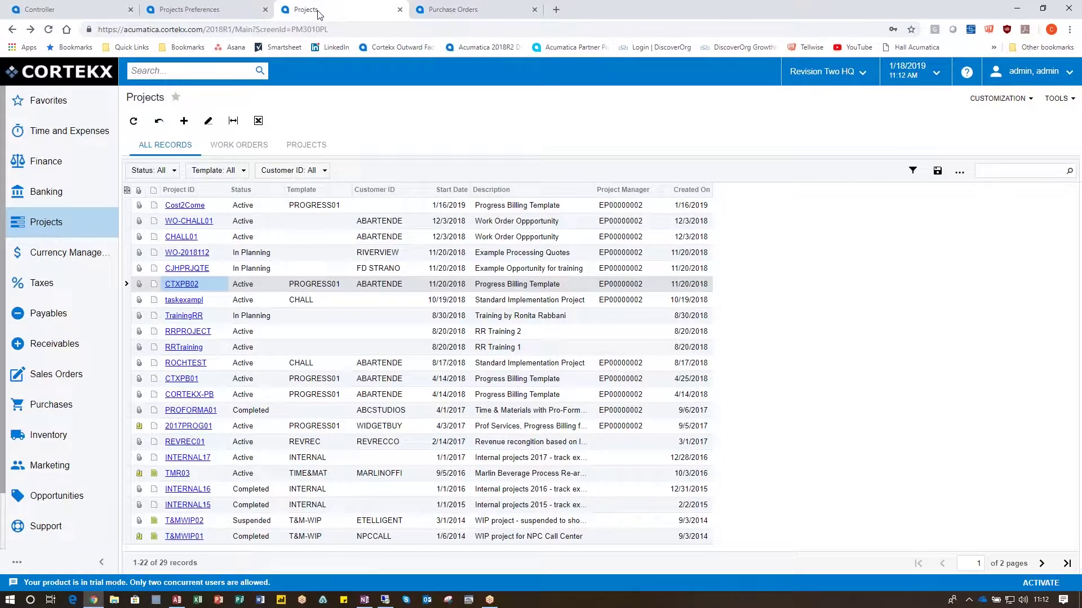
click(183, 286)
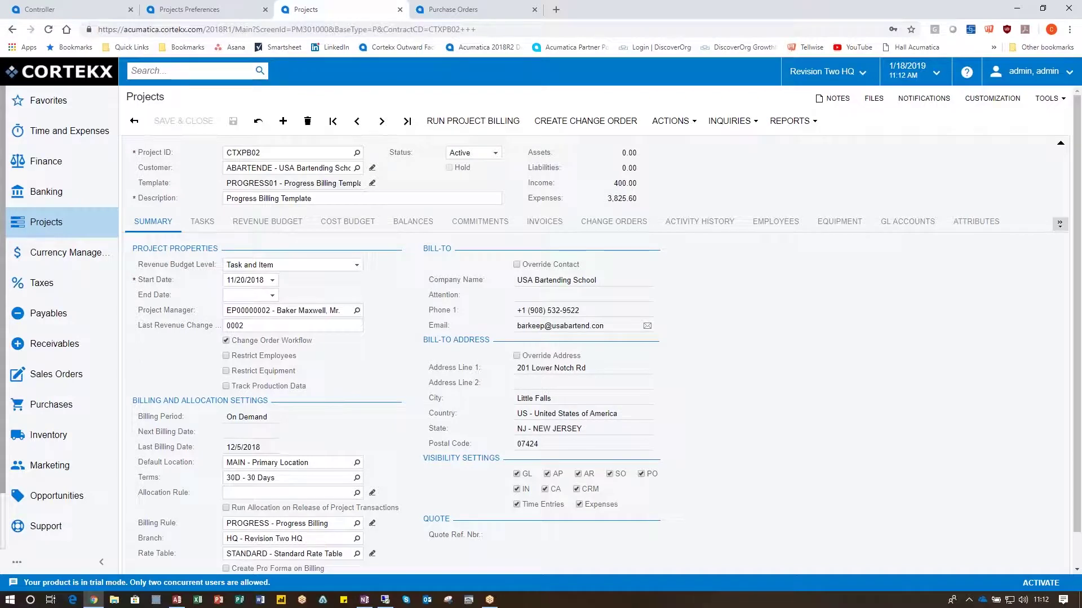
click(342, 225)
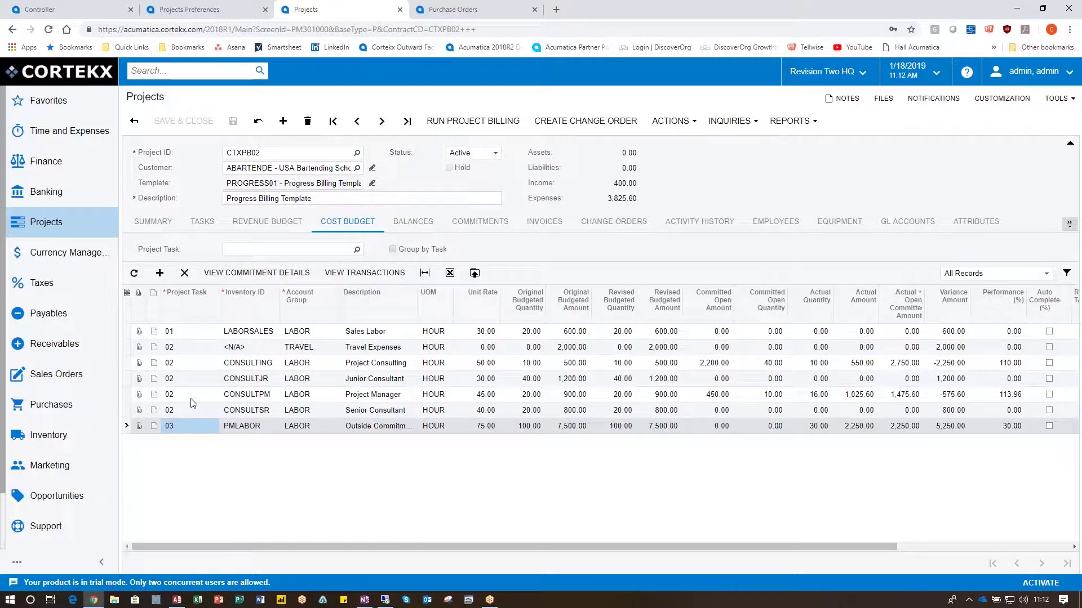
Step: Preview the cost budget grouped by task, remove the grouping, and filter the lines to project task 03
click(393, 249)
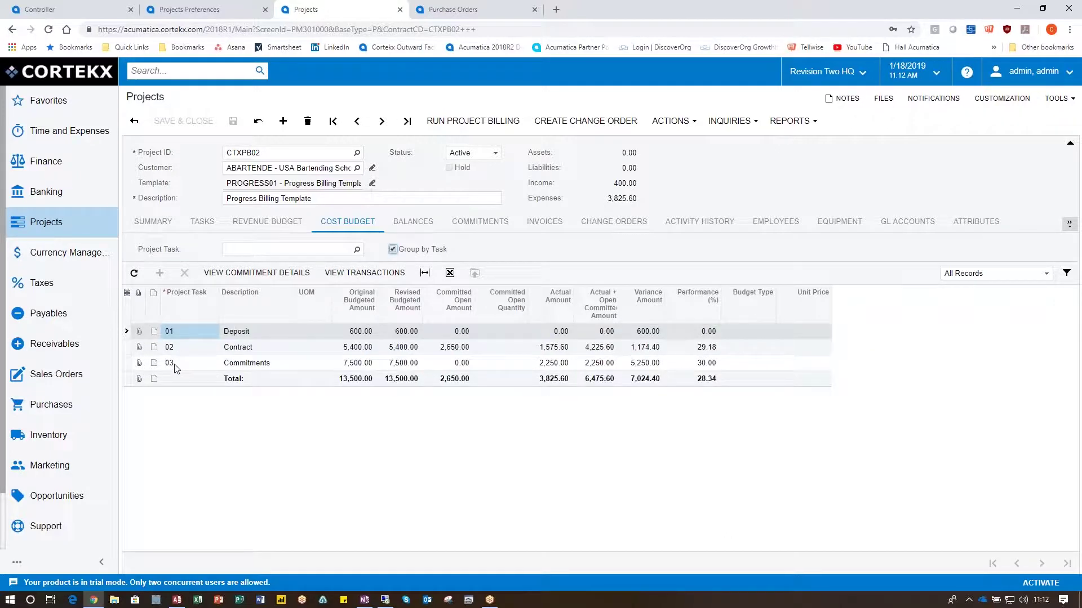
click(392, 249)
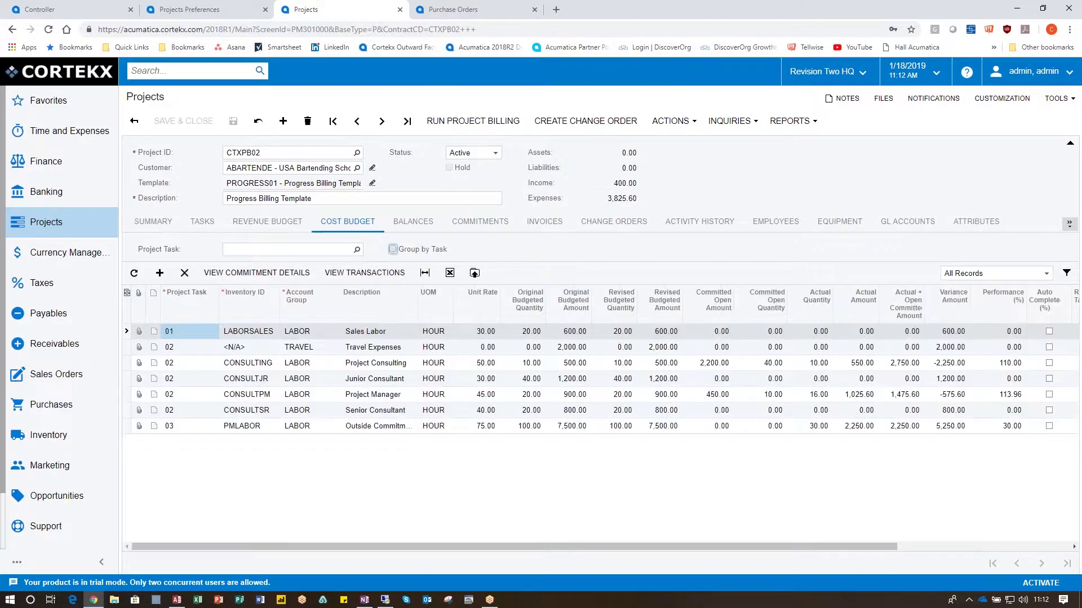
click(249, 251)
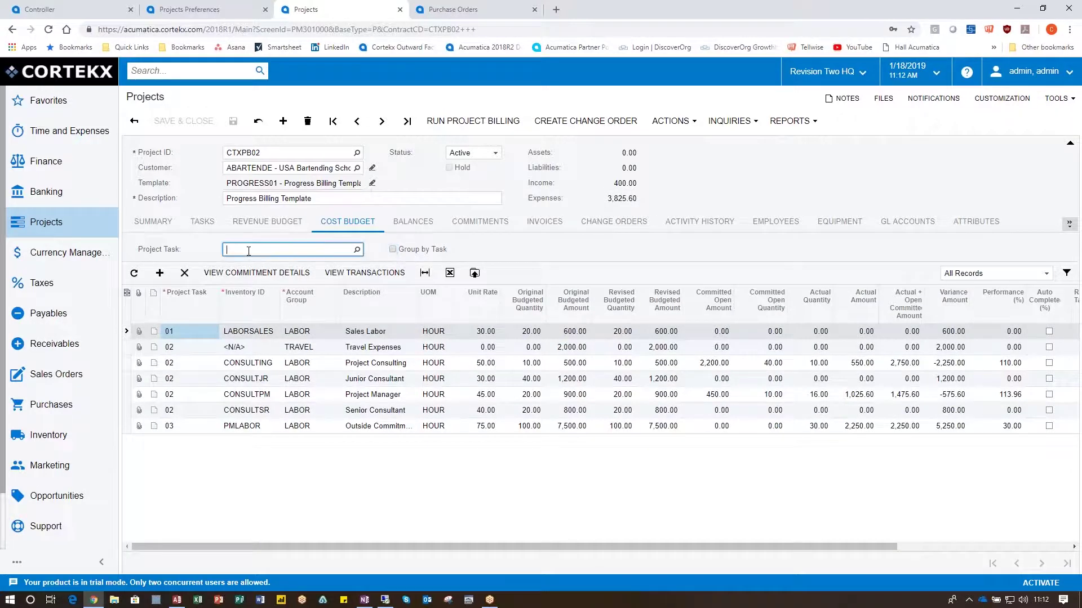
text(03)
key(Tab)
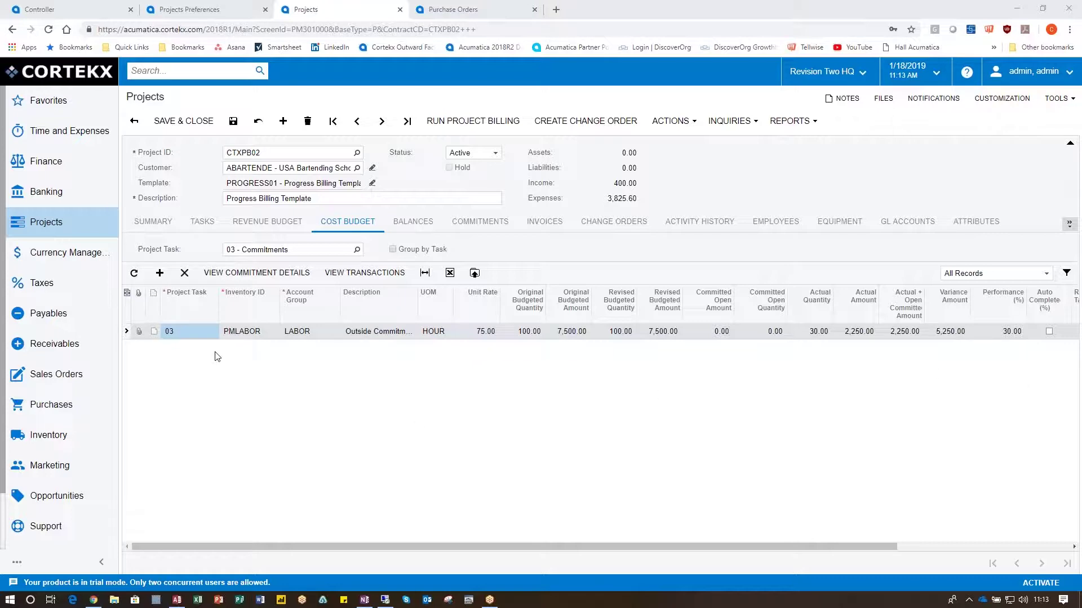
Step: Review the commitment details of the PMLABOR budget line and its related purchase order, and close both windows
click(252, 279)
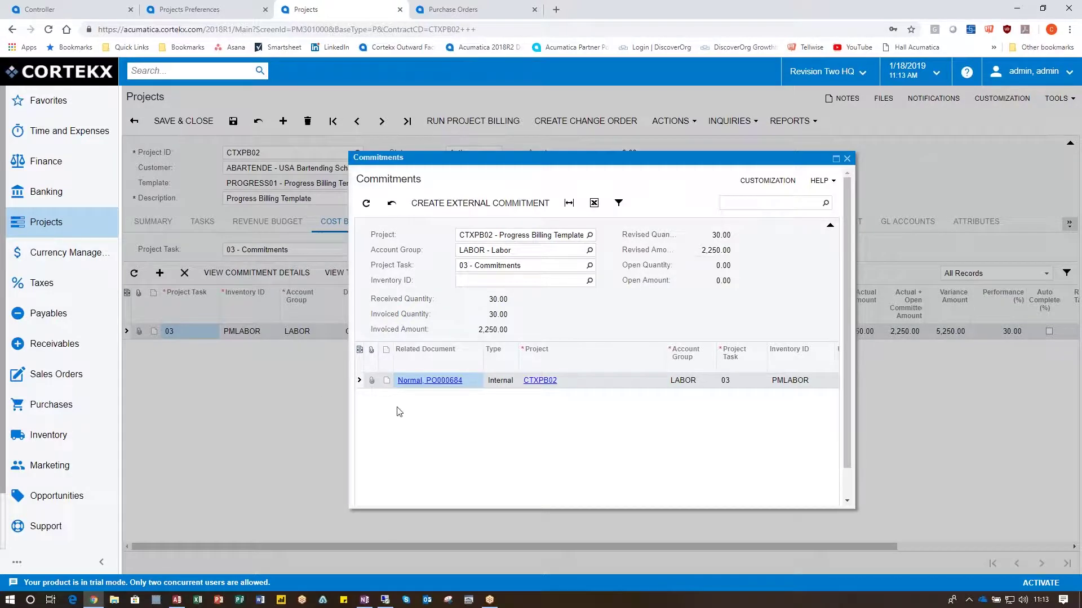
click(440, 382)
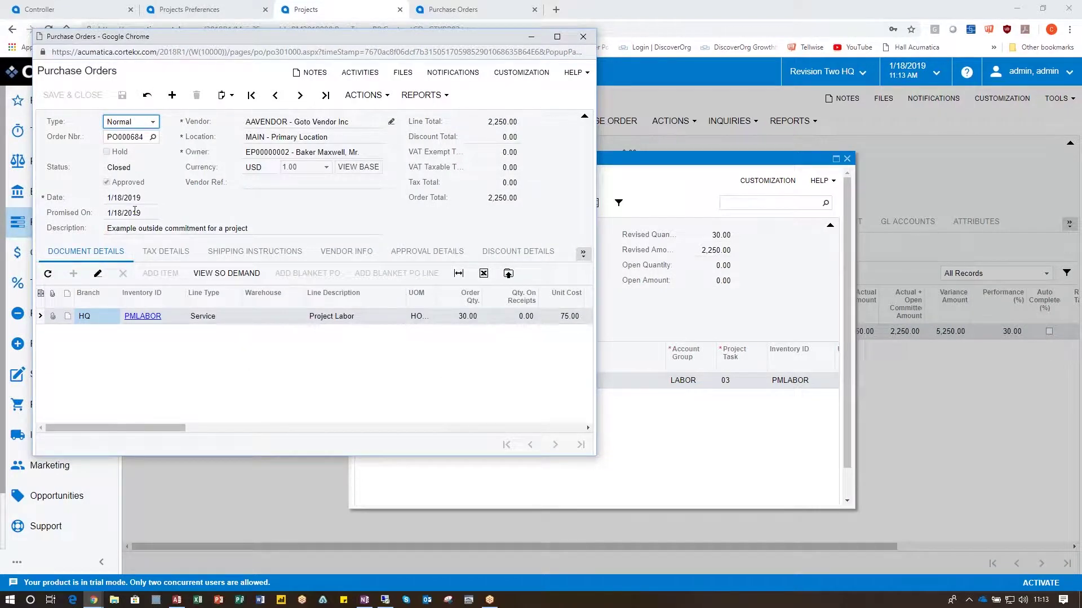
click(583, 36)
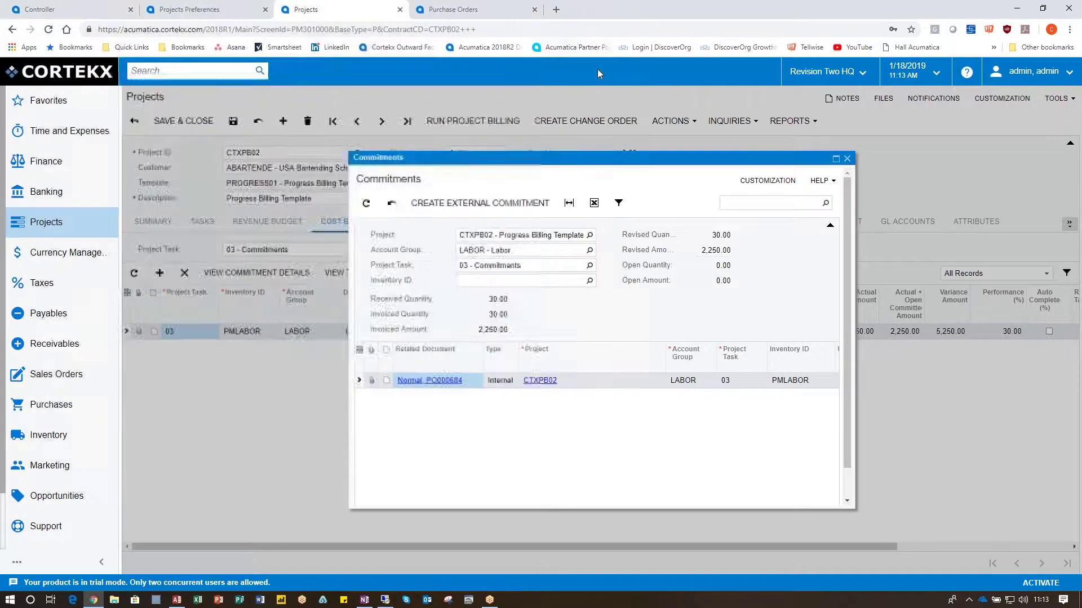
click(846, 159)
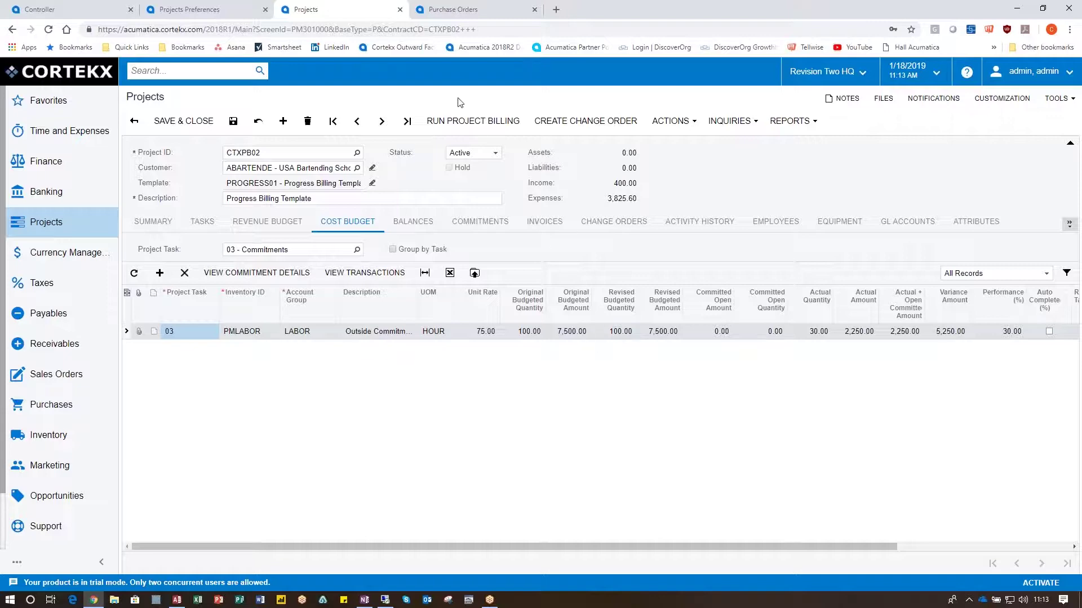
Step: On the on-hold purchase order for project CTXPB02, select project task 03 (Commitments) for the PMLABOR line
click(457, 9)
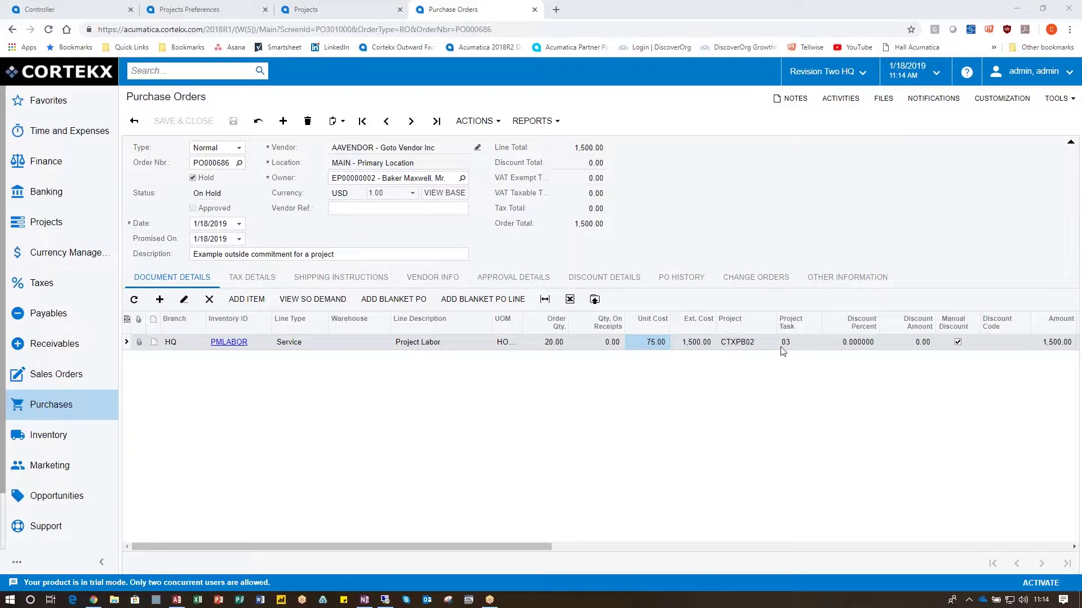
click(734, 348)
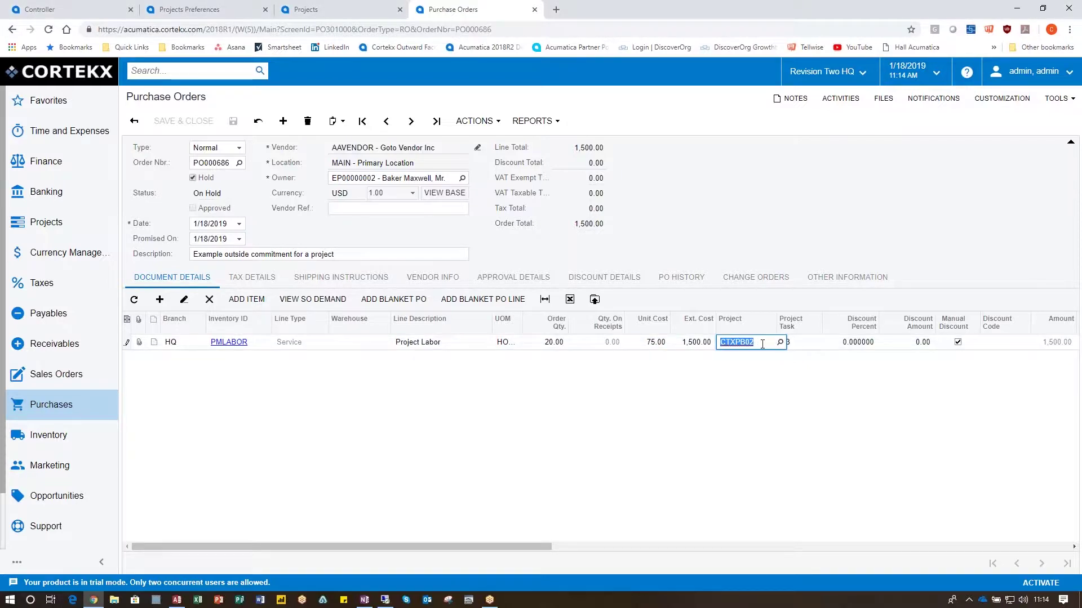
click(799, 344)
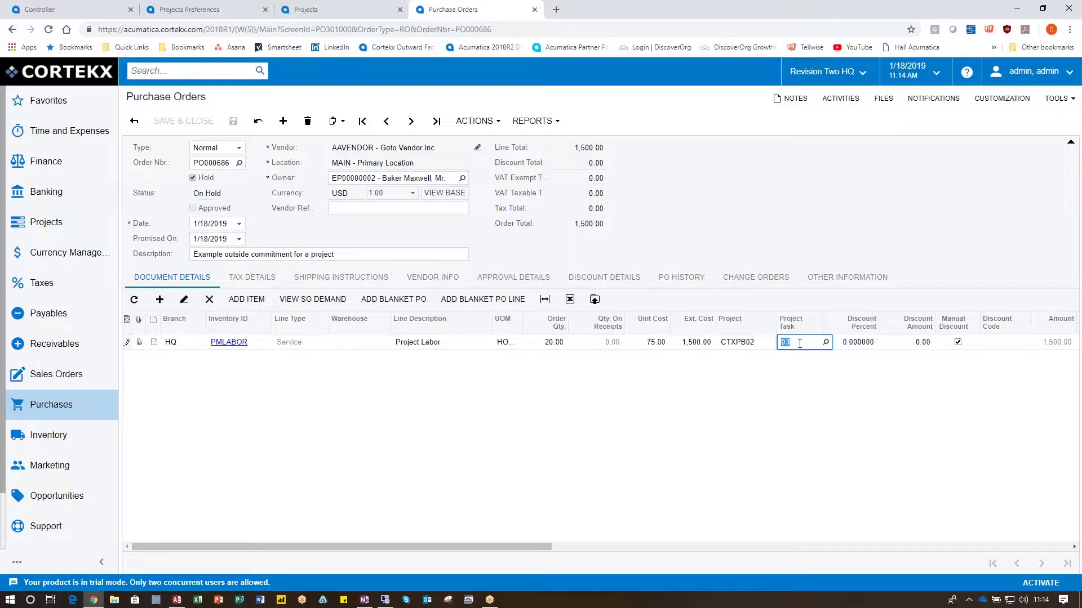
click(826, 342)
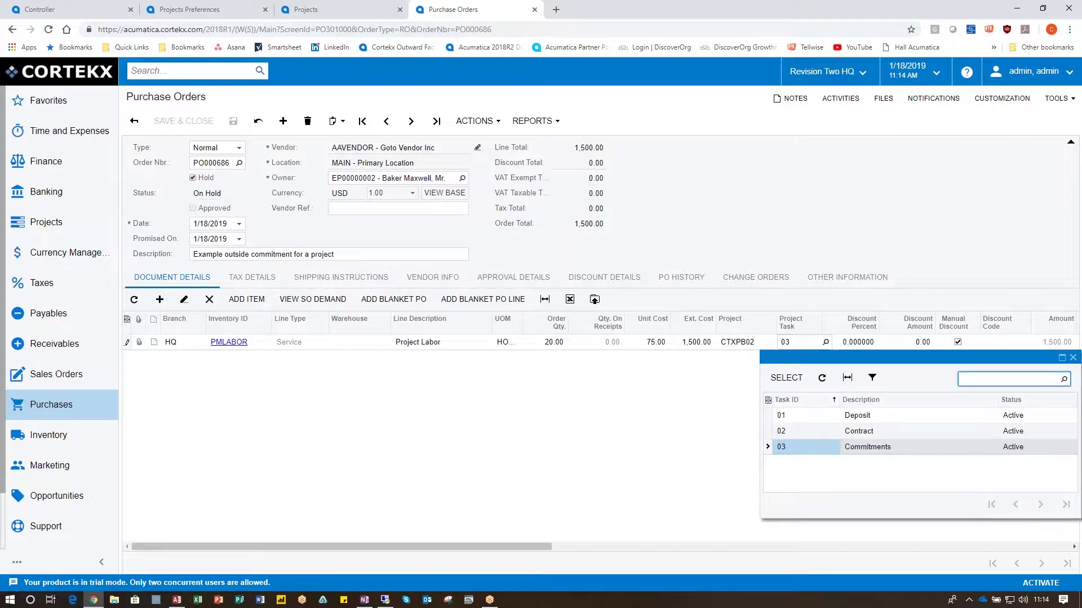
double_click(796, 449)
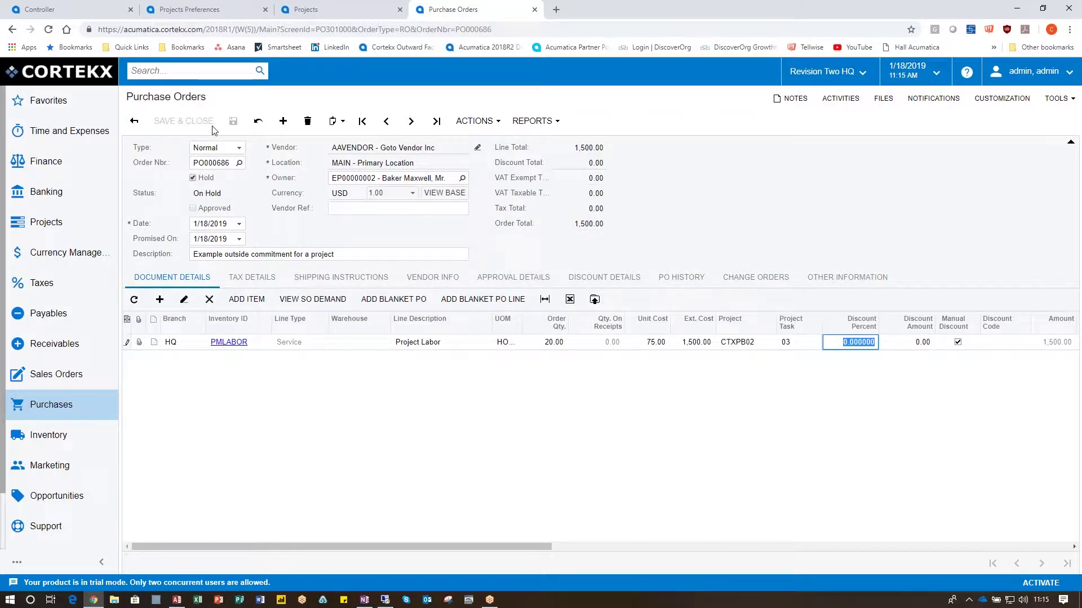
Step: Take the purchase order for project CTXPB02 off hold and approve it
click(309, 9)
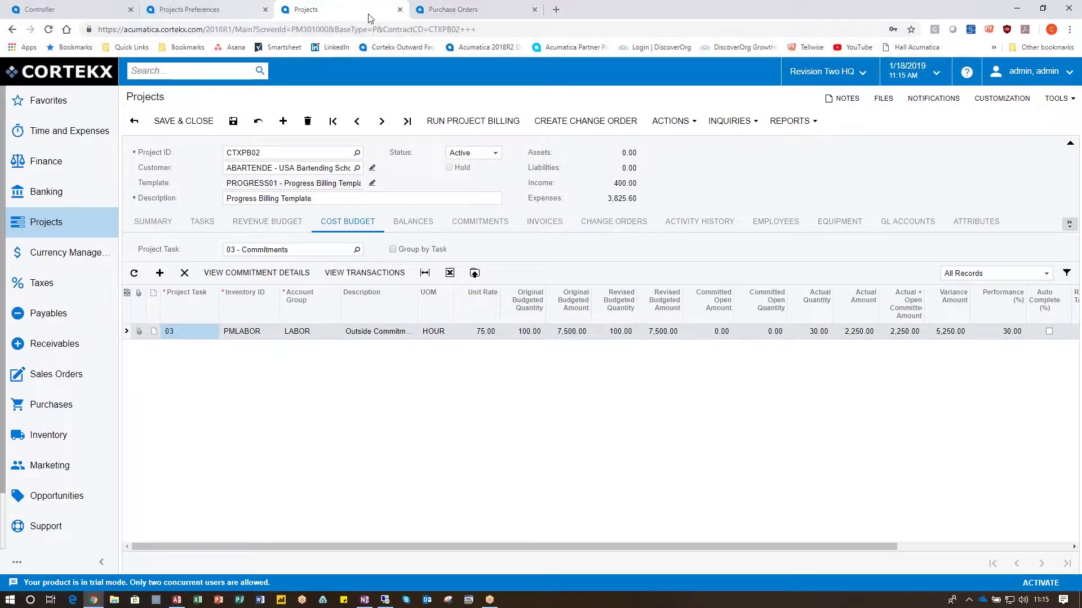
click(431, 11)
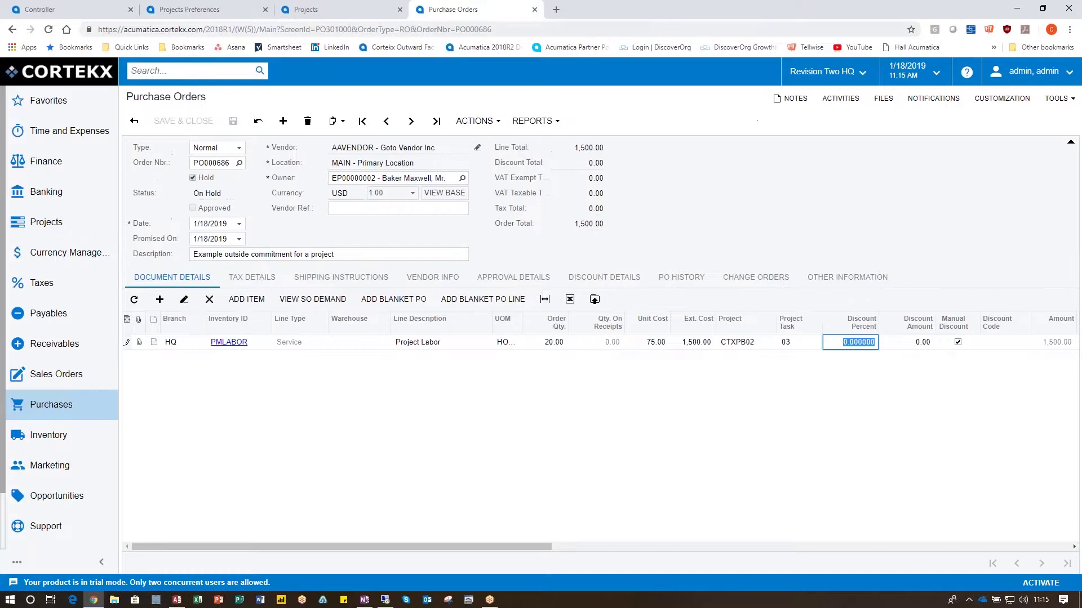
click(193, 178)
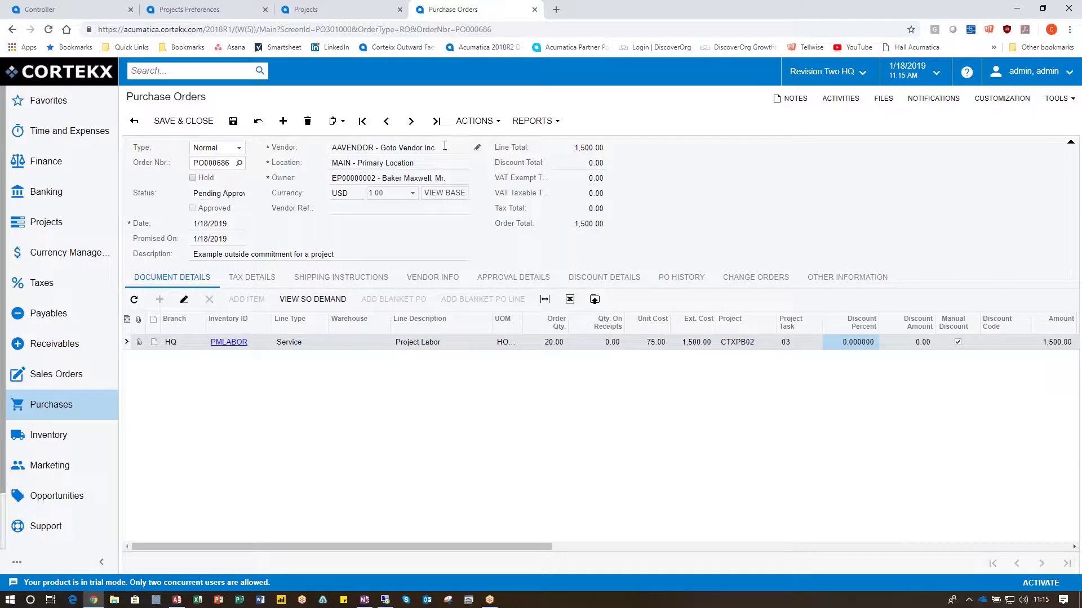
click(473, 120)
click(482, 140)
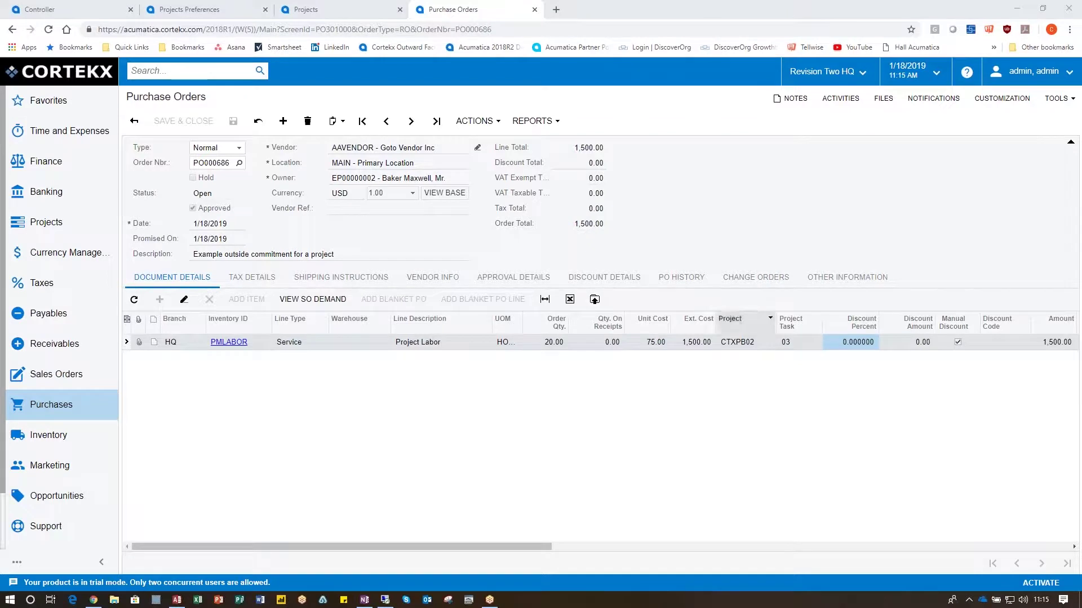
Step: Review the commitment details of task 03 in the project's cost budget, including the original committed quantities and amounts
click(346, 14)
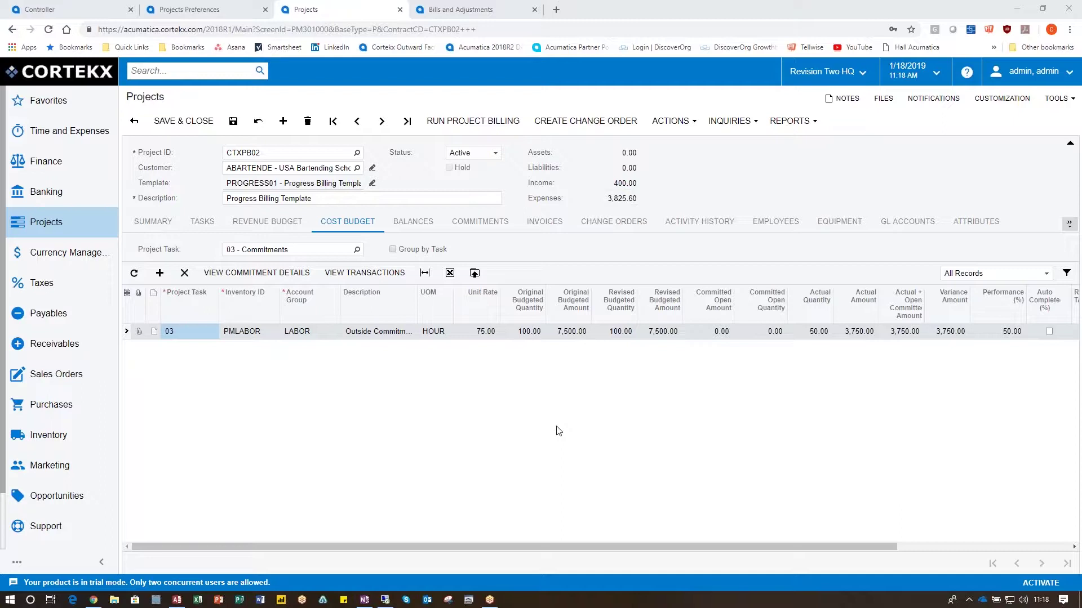
click(256, 273)
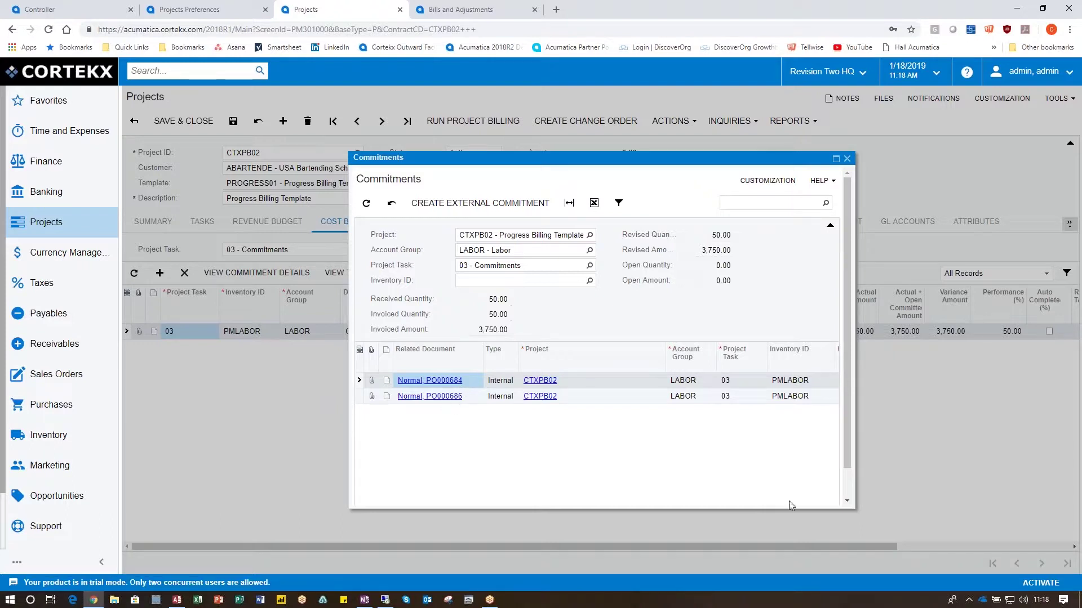
drag(853, 499, 929, 530)
click(887, 511)
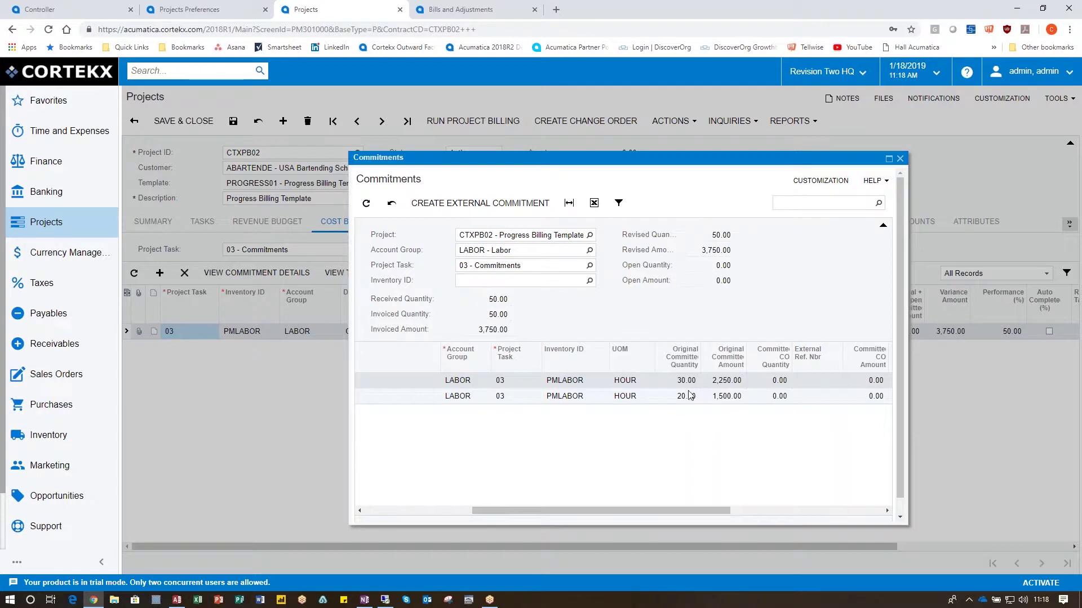
click(900, 159)
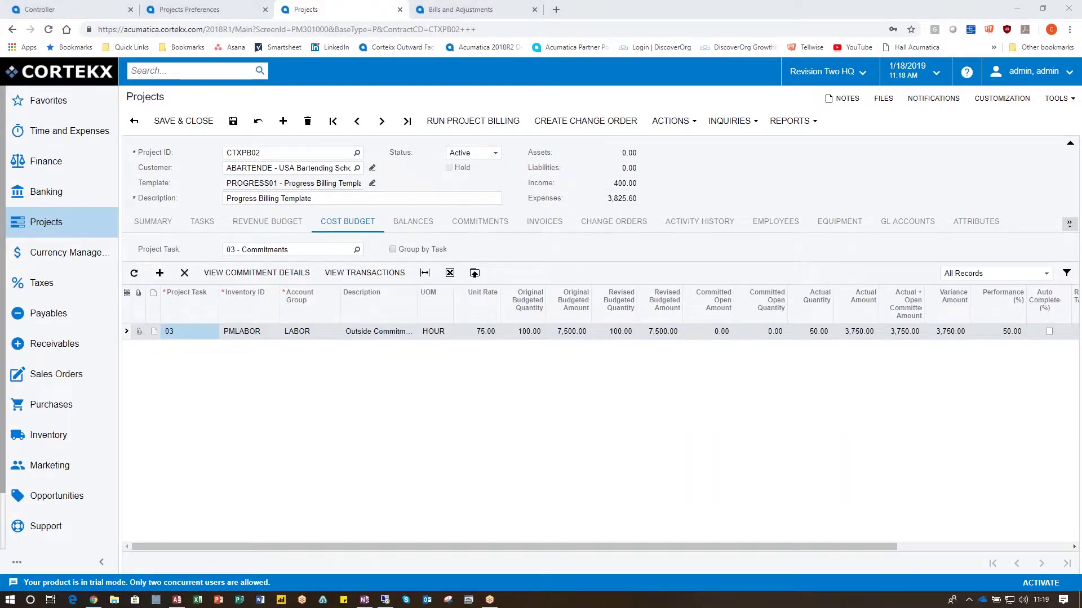
Step: Examine the project's list of commitments and view the details of the last purchase order in it
click(470, 225)
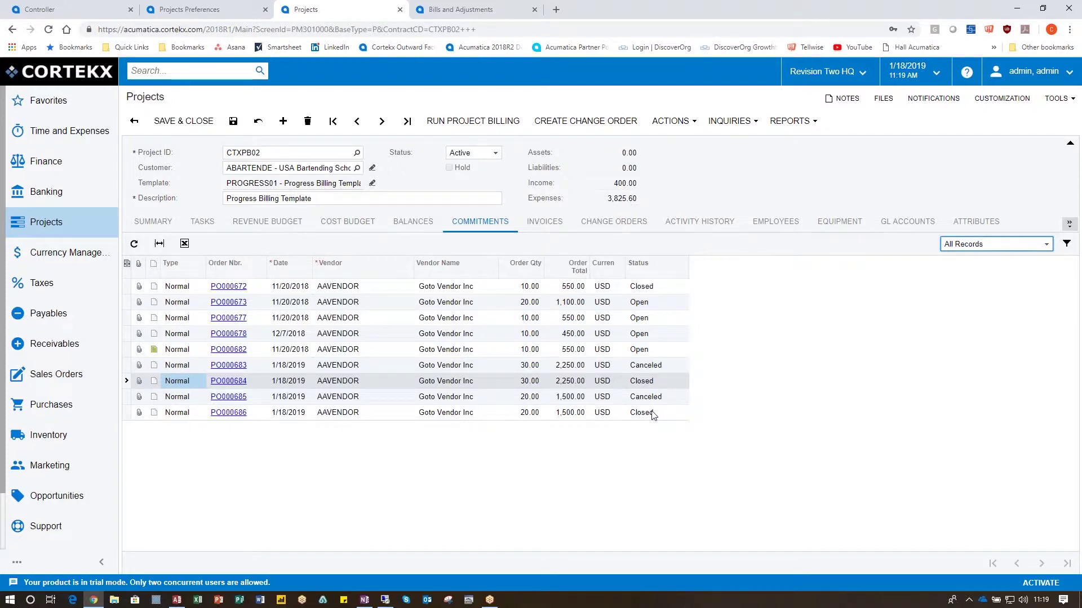
click(224, 413)
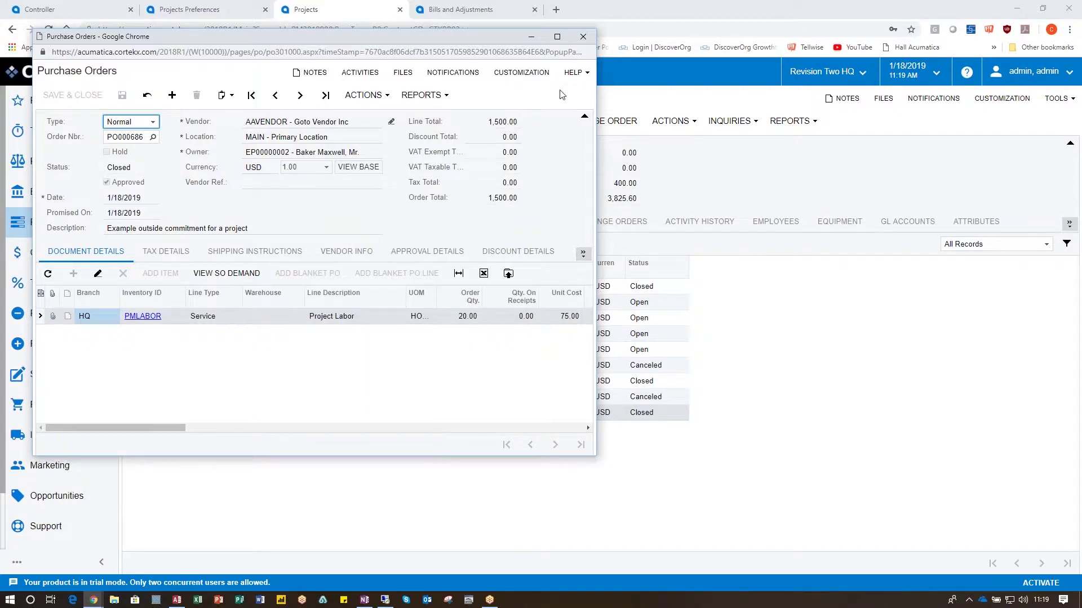
click(582, 37)
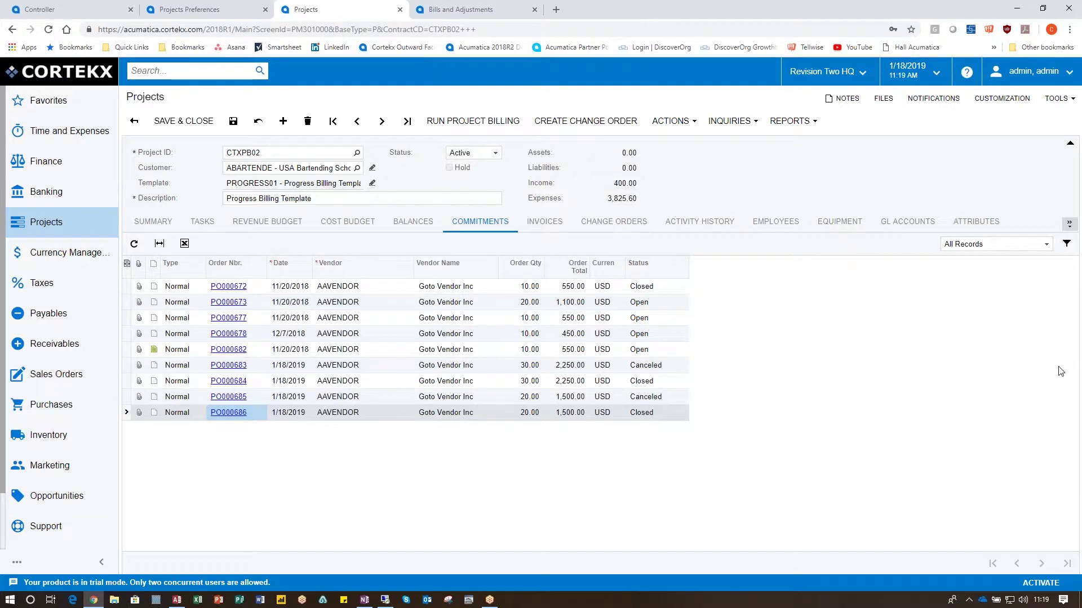
click(1075, 374)
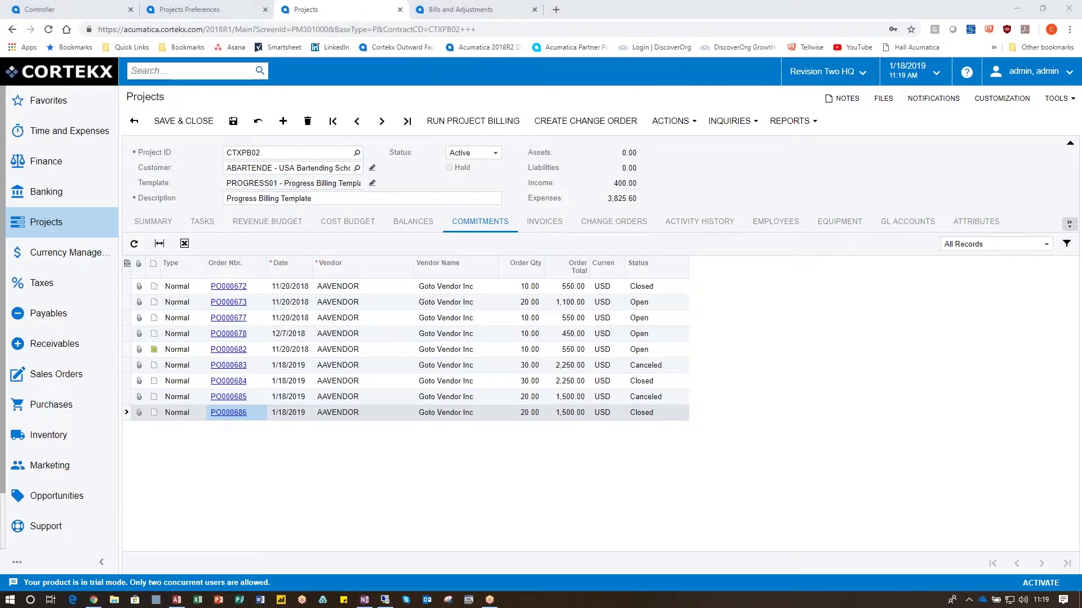